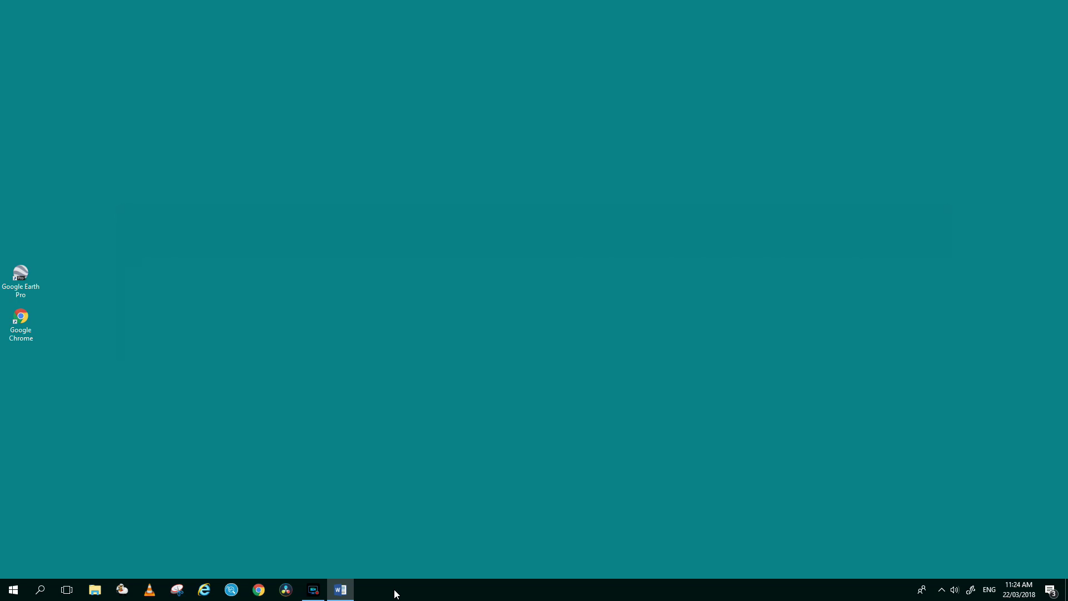
Launch Chrome and open Litchi's Mission Hub satellite map at flylitchi.com/hub
{"action": "double_click", "coordinate": [24, 320]}
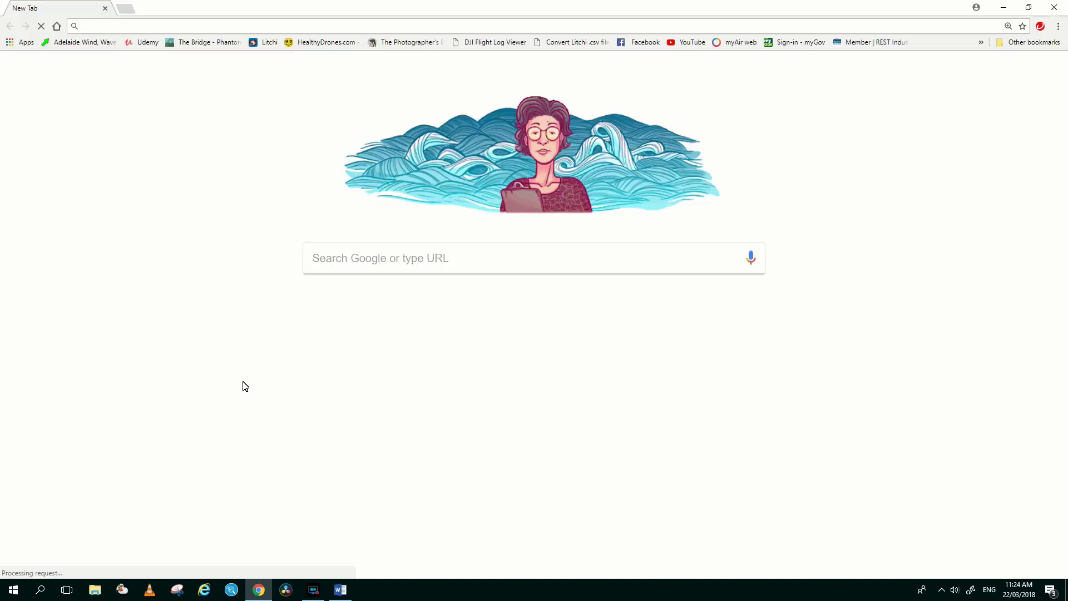
{"action": "left_click", "coordinate": [260, 43]}
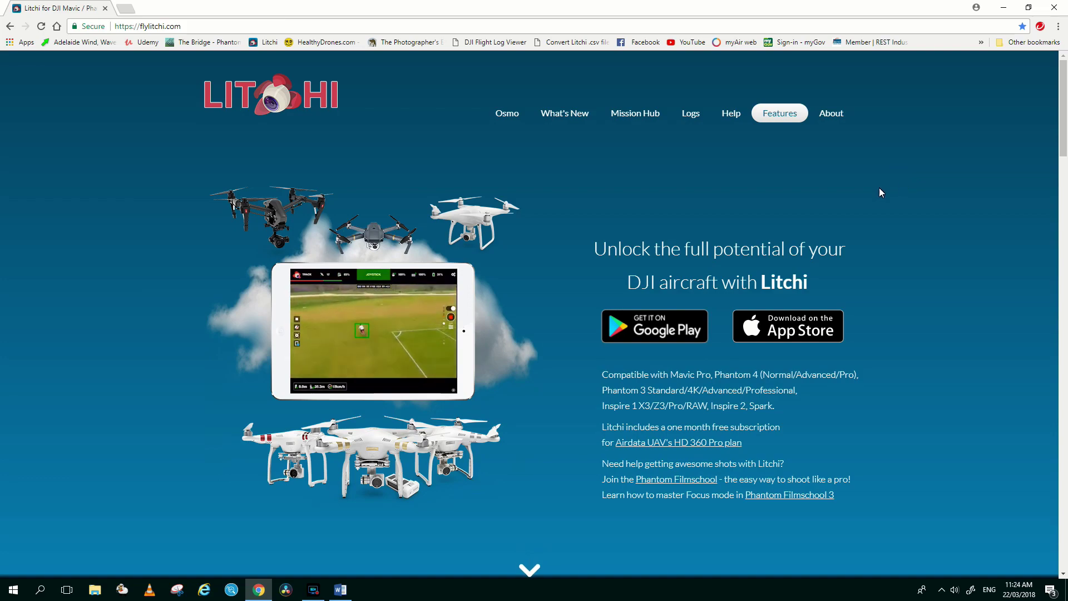
{"action": "left_click", "coordinate": [640, 114]}
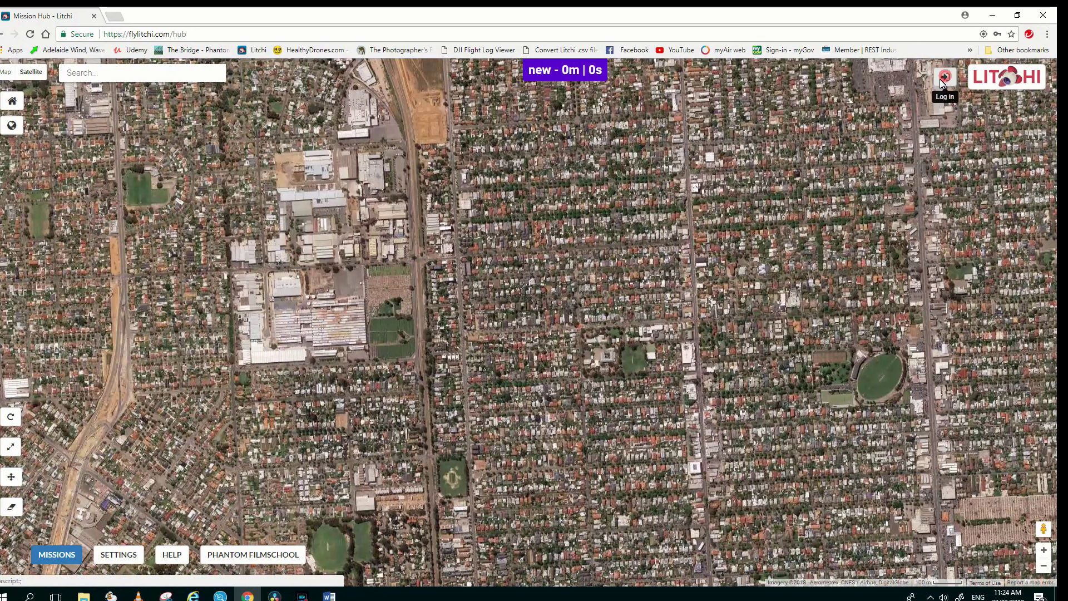
Sign in to the Litchi account with the account email and password
{"action": "left_click", "coordinate": [960, 74]}
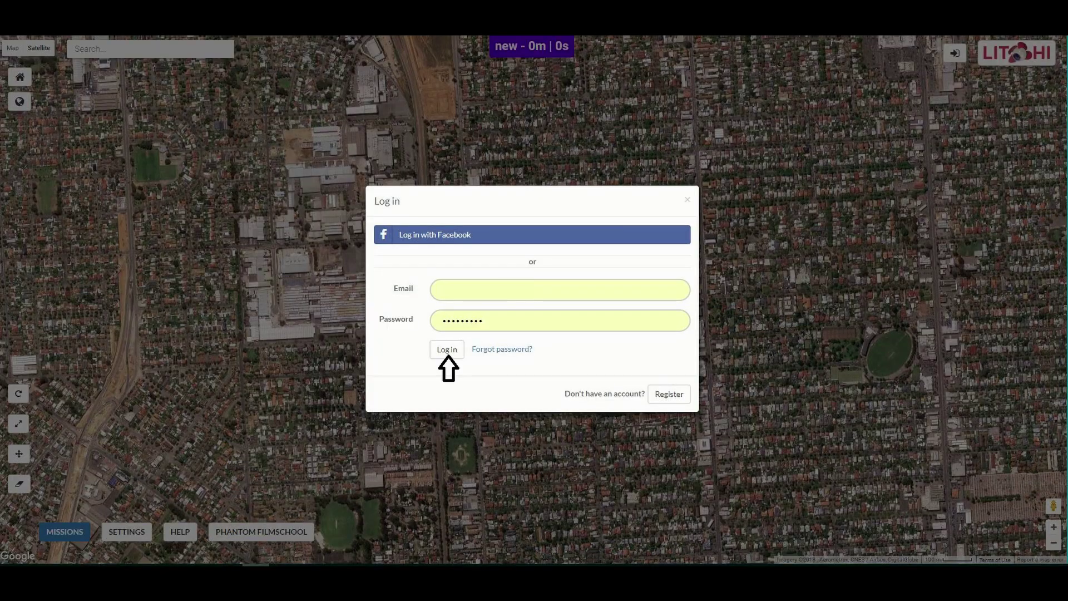
{"action": "left_click", "coordinate": [447, 349]}
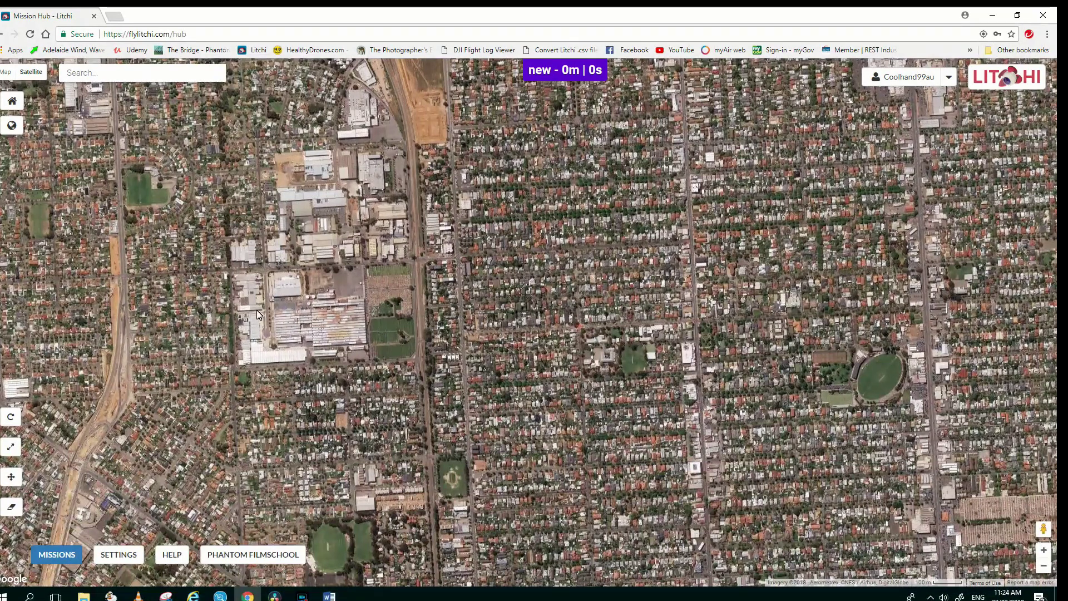
{"action": "left_click", "coordinate": [76, 77]}
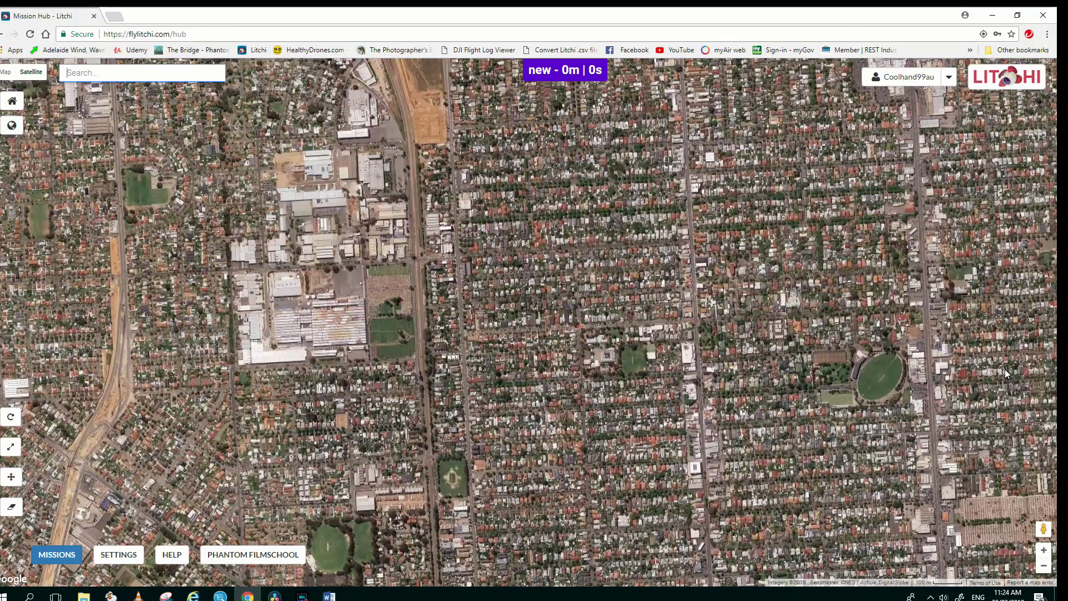
Search for Port Adelaide, SA, Australia, then zoom and pan to centre the harbour basin
{"action": "type", "text": "Port"}
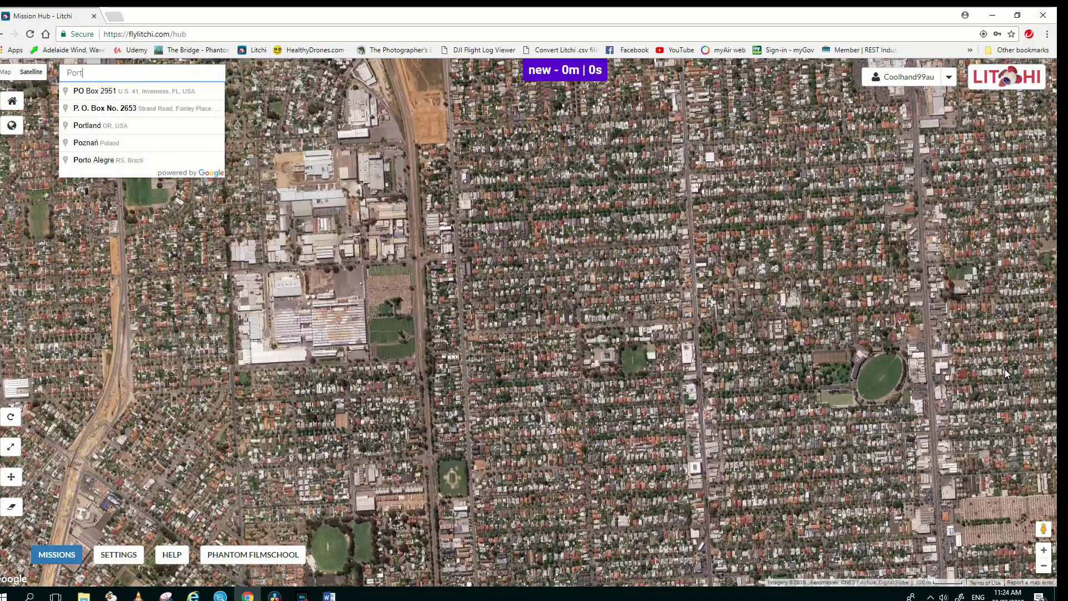
{"action": "type", "text": " Adel"}
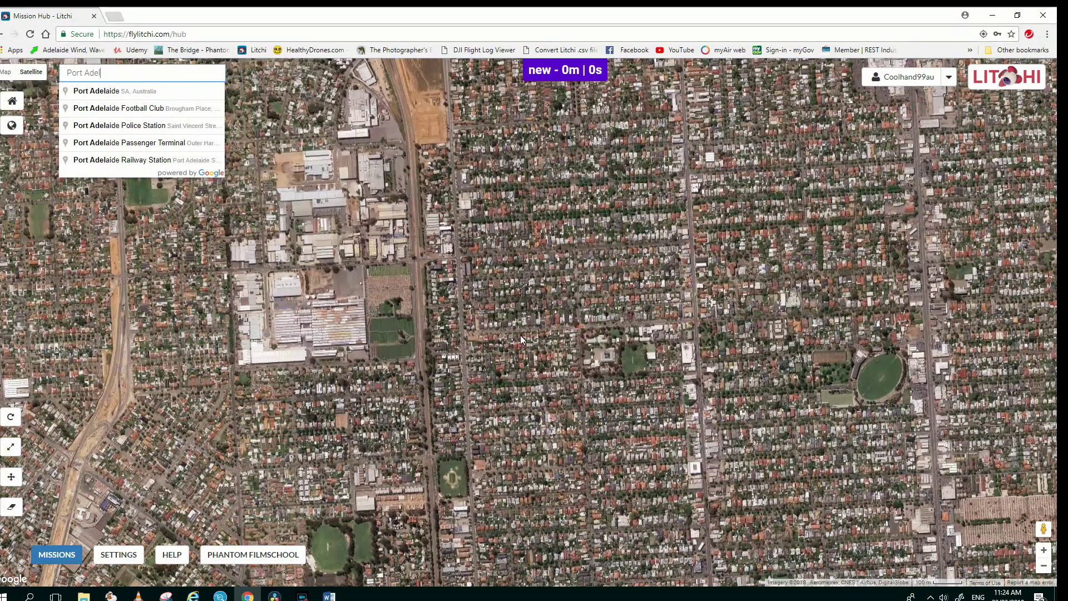
{"action": "left_click", "coordinate": [113, 90]}
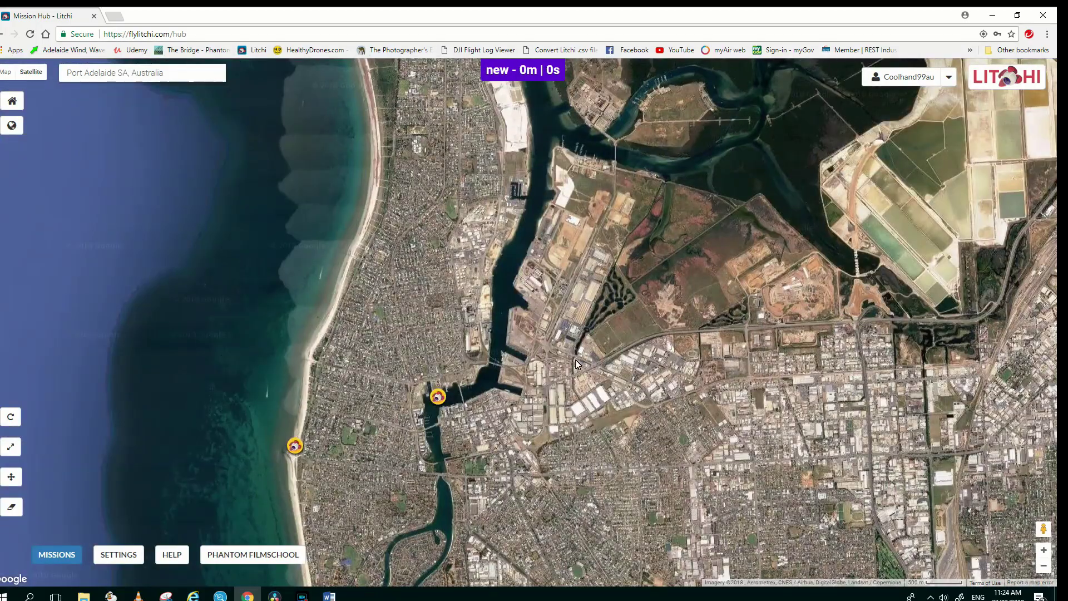
{"action": "scroll", "coordinate": [517, 401], "scroll_direction": "up", "scroll_amount": 1}
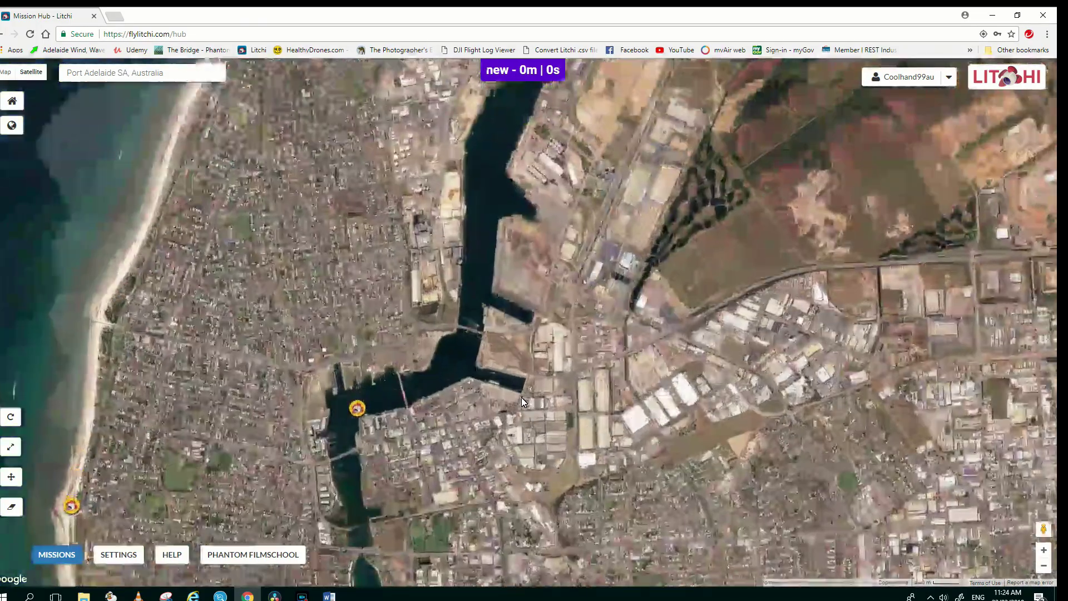
{"action": "scroll", "coordinate": [521, 397], "scroll_direction": "up", "scroll_amount": 4}
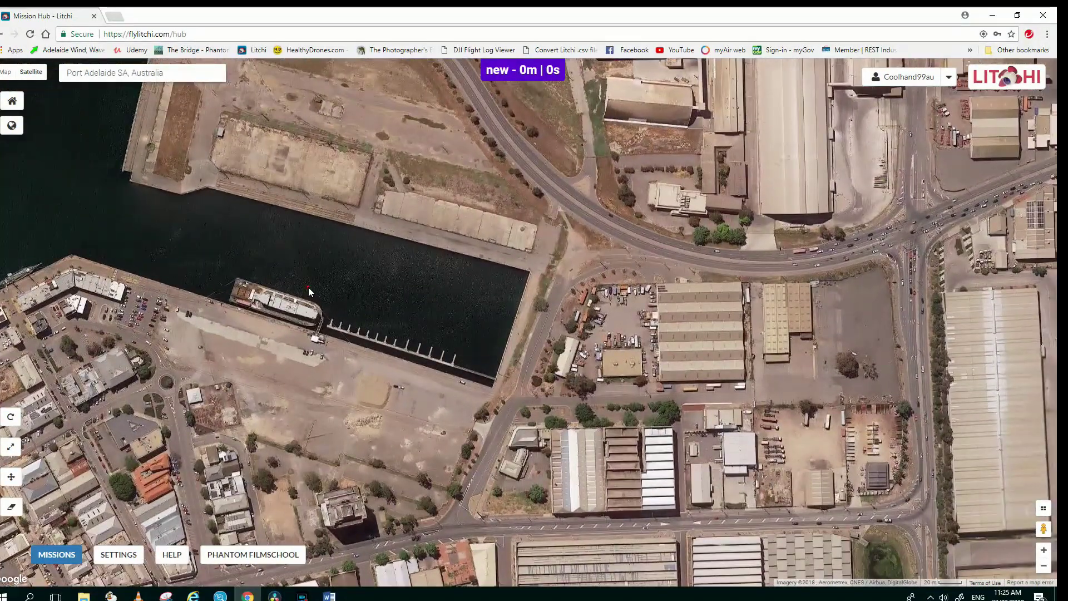
{"action": "left_click_drag", "start_coordinate": [309, 287], "coordinate": [842, 491]}
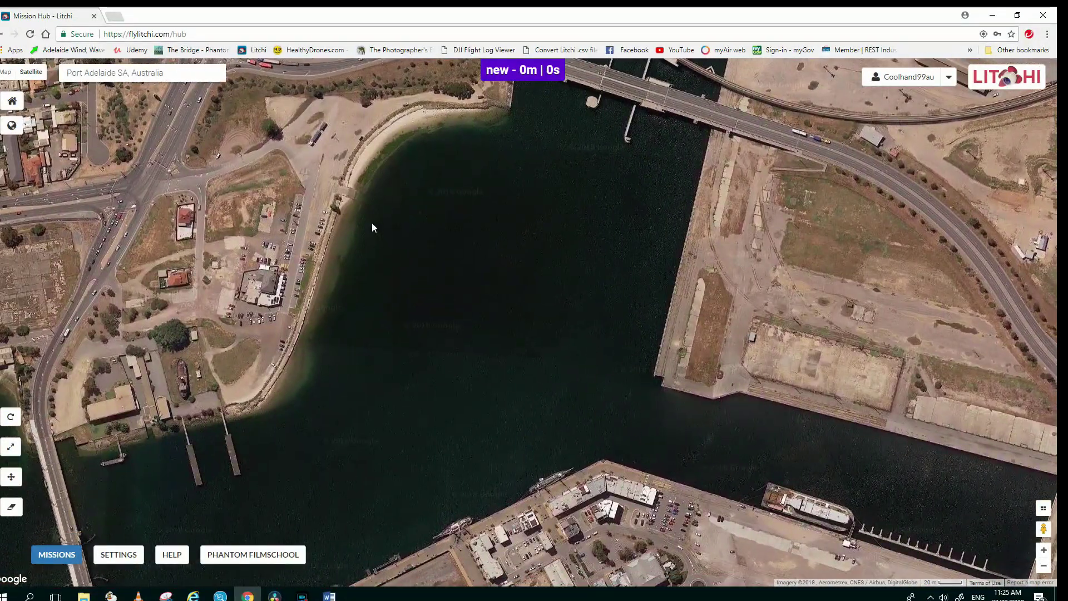
Place waypoint 1 on the western harbour shoreline at 20m altitude above ground
{"action": "left_click", "coordinate": [392, 129]}
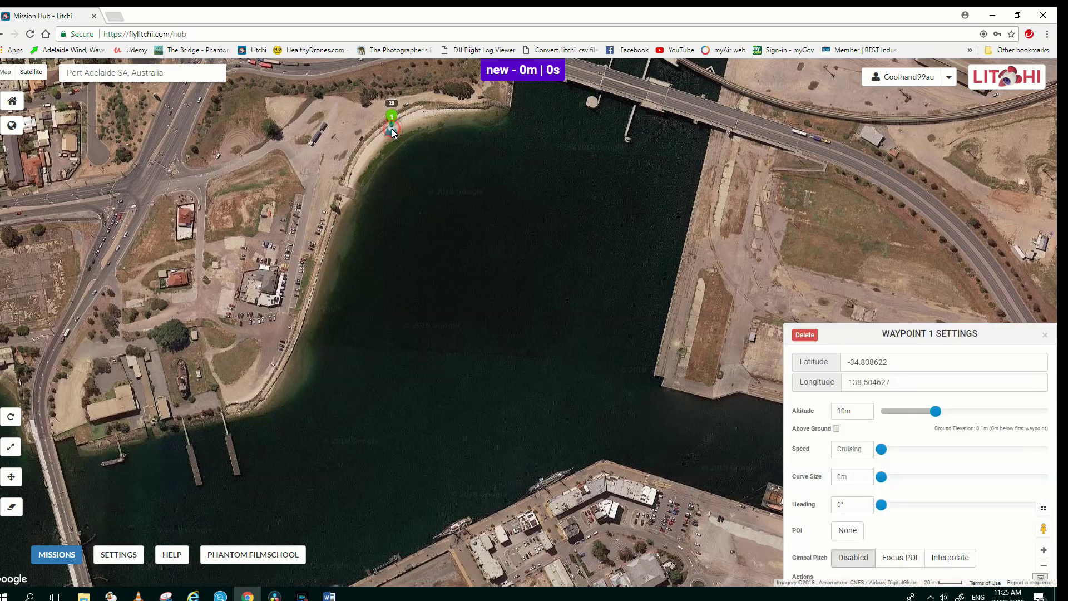
{"action": "left_click", "coordinate": [1044, 551]}
{"action": "left_click", "coordinate": [1044, 565]}
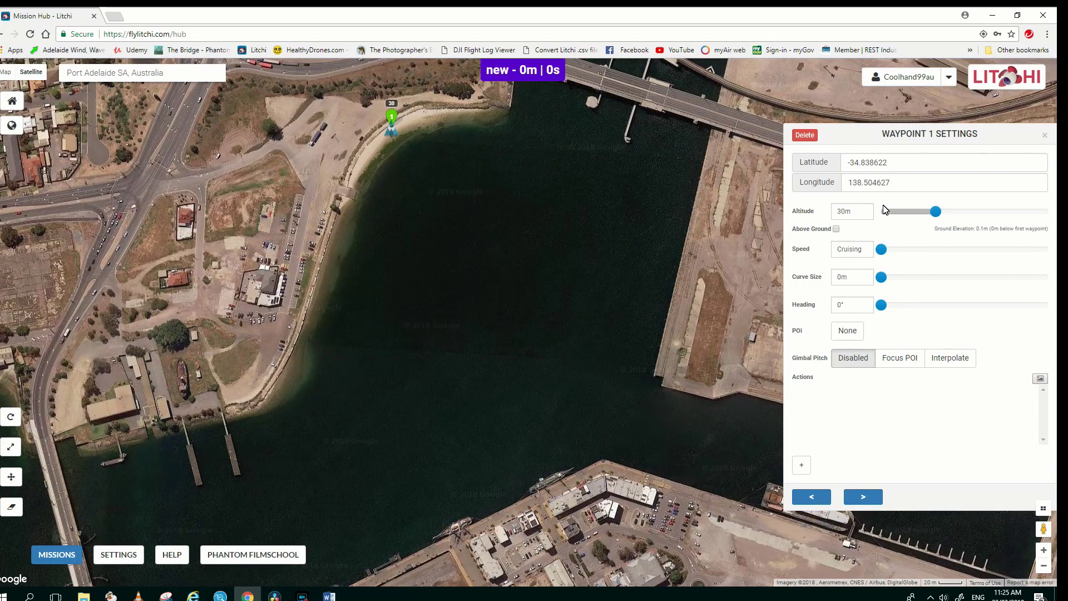
{"action": "double_click", "coordinate": [841, 216]}
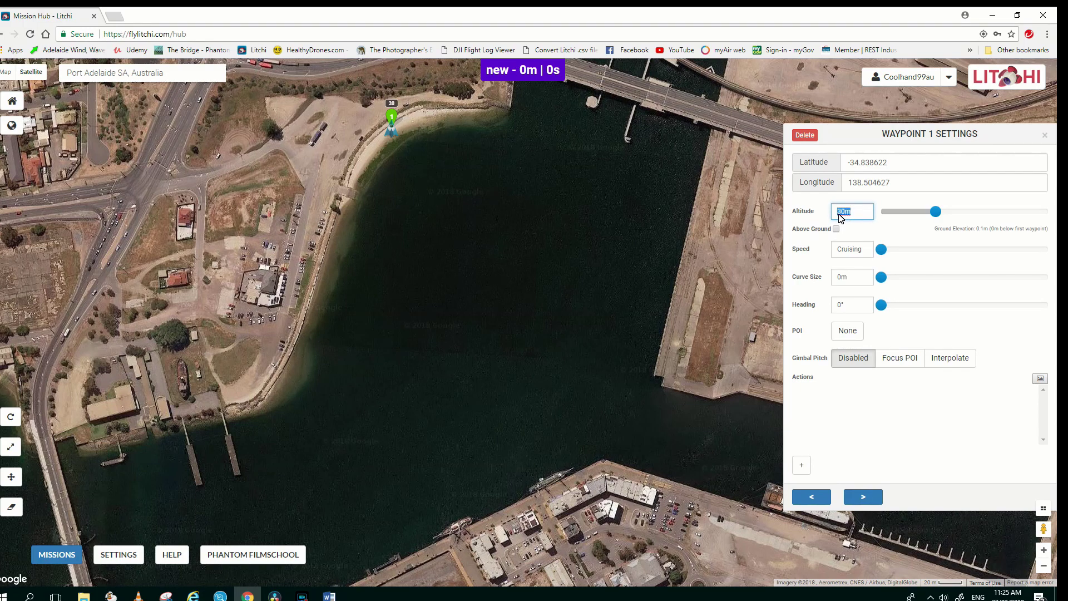
{"action": "type", "text": "20m"}
{"action": "left_click", "coordinate": [835, 228]}
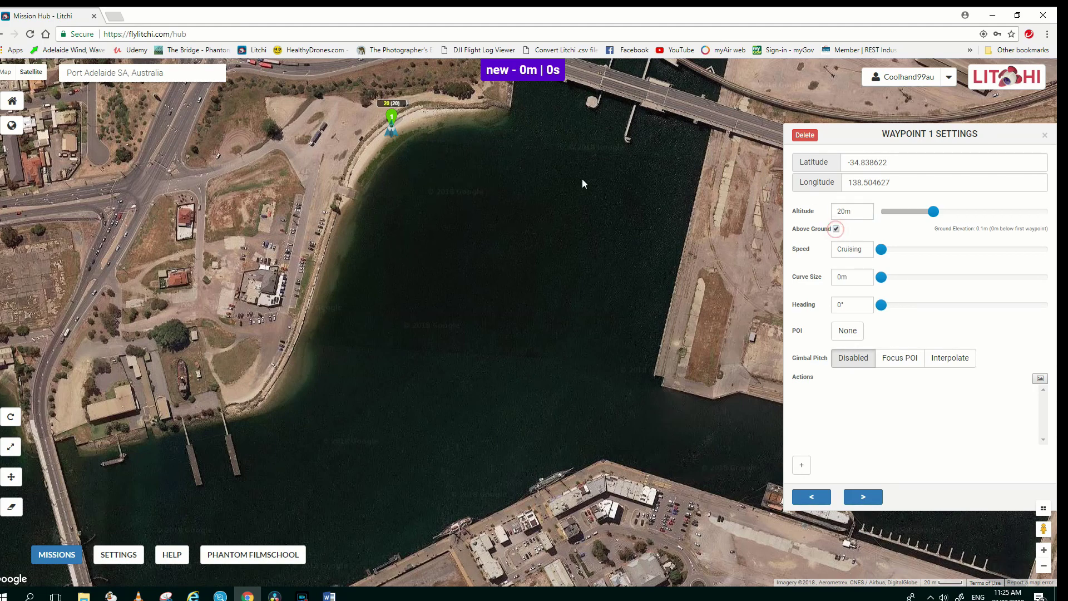
Add waypoints 2 through 7 circling south around the harbour basin and back north
{"action": "left_click", "coordinate": [627, 230]}
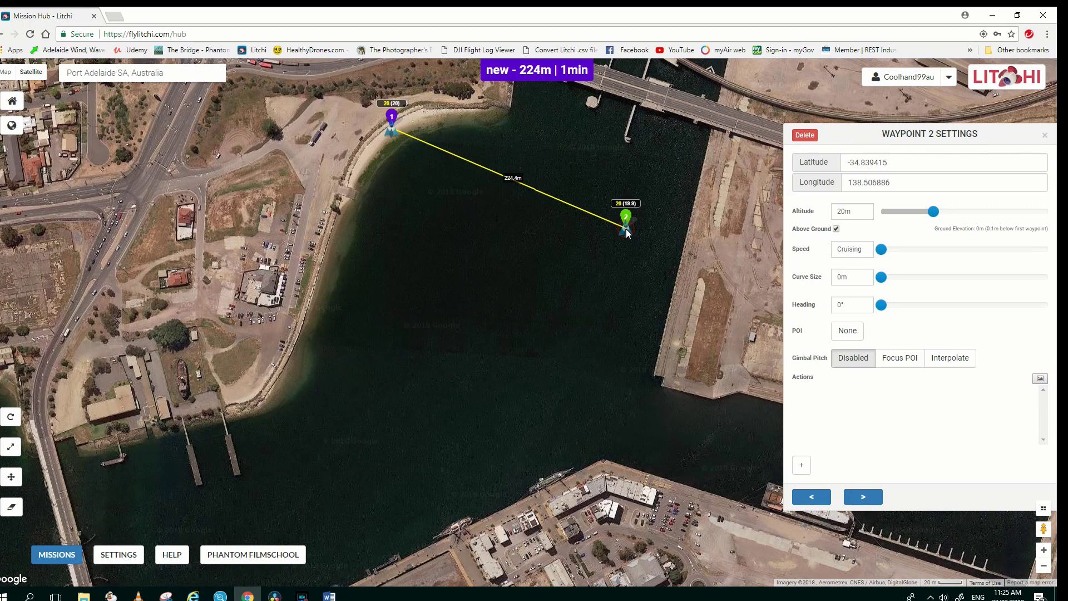
{"action": "left_click", "coordinate": [587, 366]}
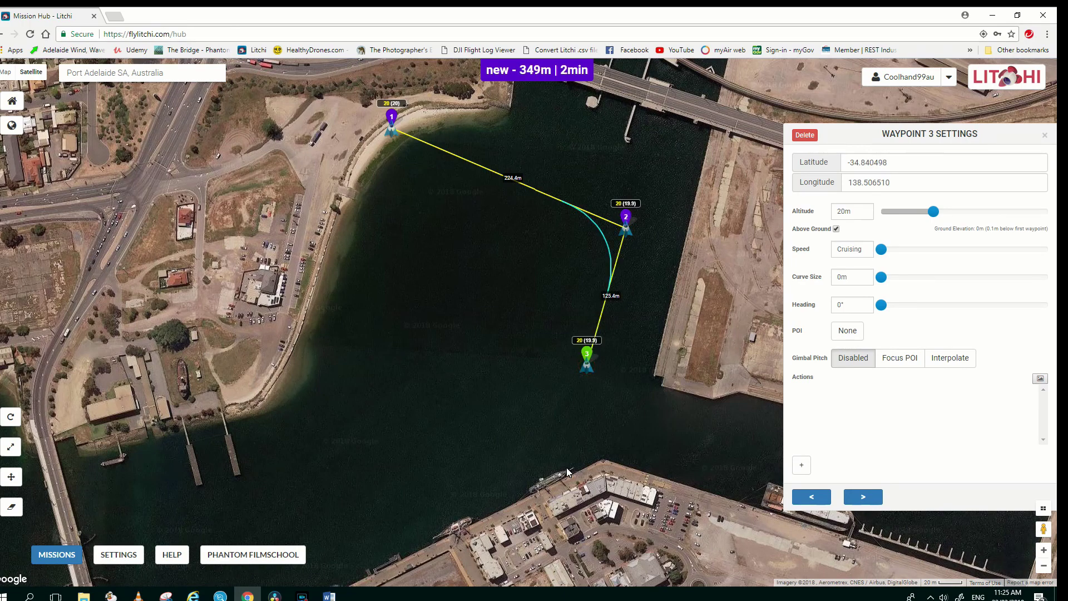
{"action": "left_click", "coordinate": [538, 428]}
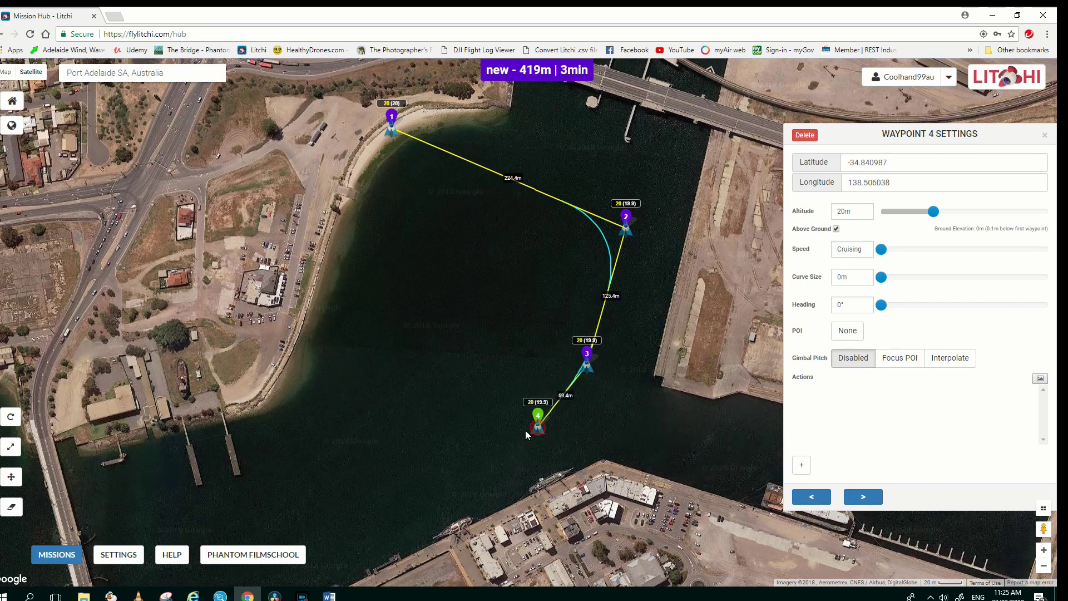
{"action": "left_click", "coordinate": [347, 506]}
{"action": "left_click", "coordinate": [312, 449]}
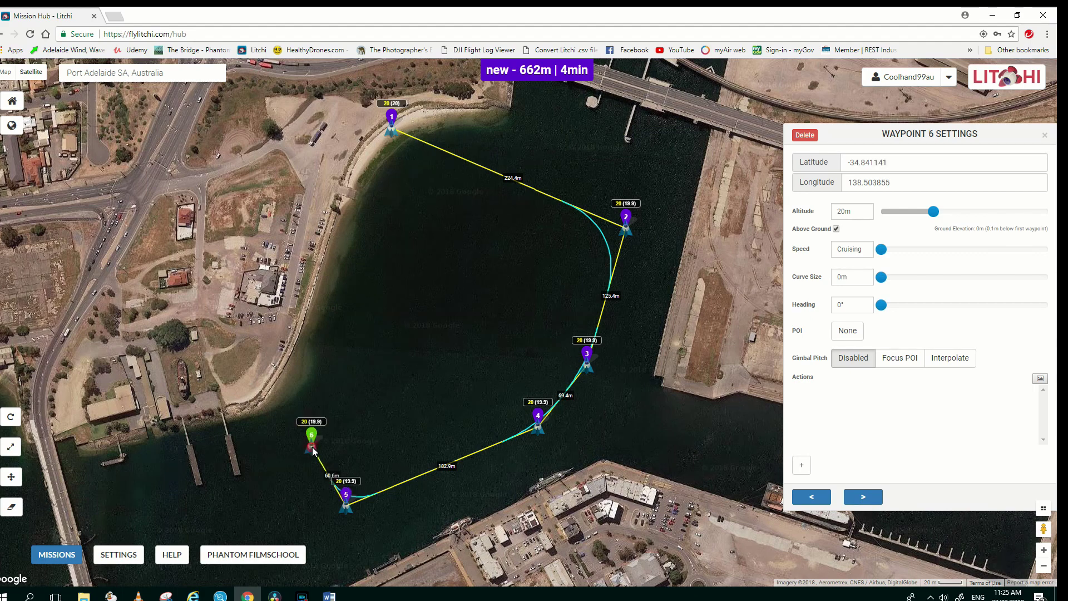
{"action": "left_click", "coordinate": [342, 386]}
Set waypoint 7 to 30m, then add waypoint 8 on the western shore at 40m
{"action": "double_click", "coordinate": [845, 211]}
{"action": "type", "text": "30m"}
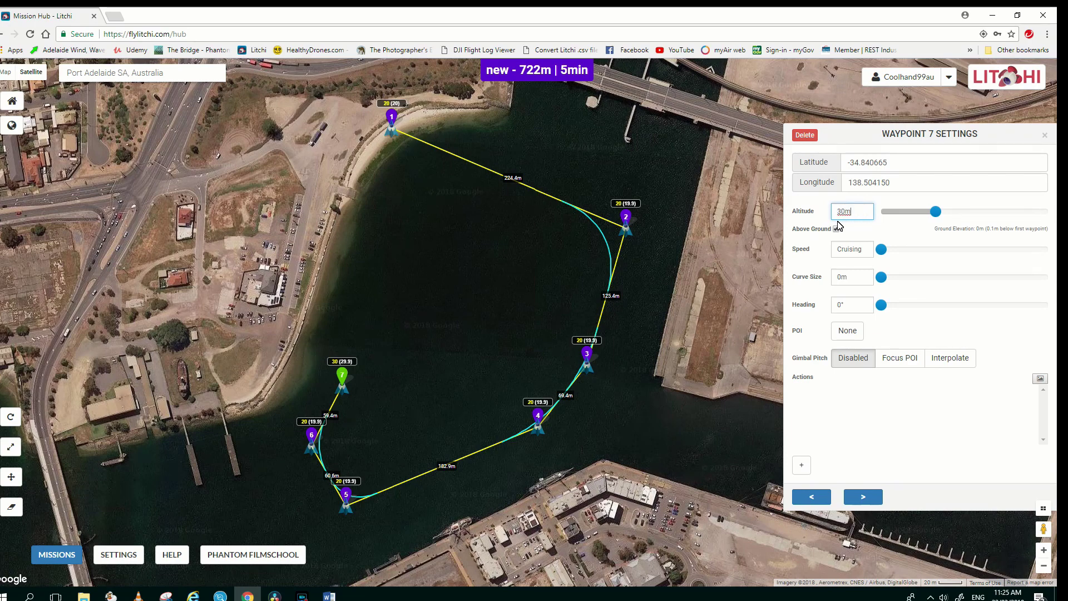
{"action": "left_click", "coordinate": [380, 259]}
{"action": "double_click", "coordinate": [843, 211]}
{"action": "type", "text": "4"}
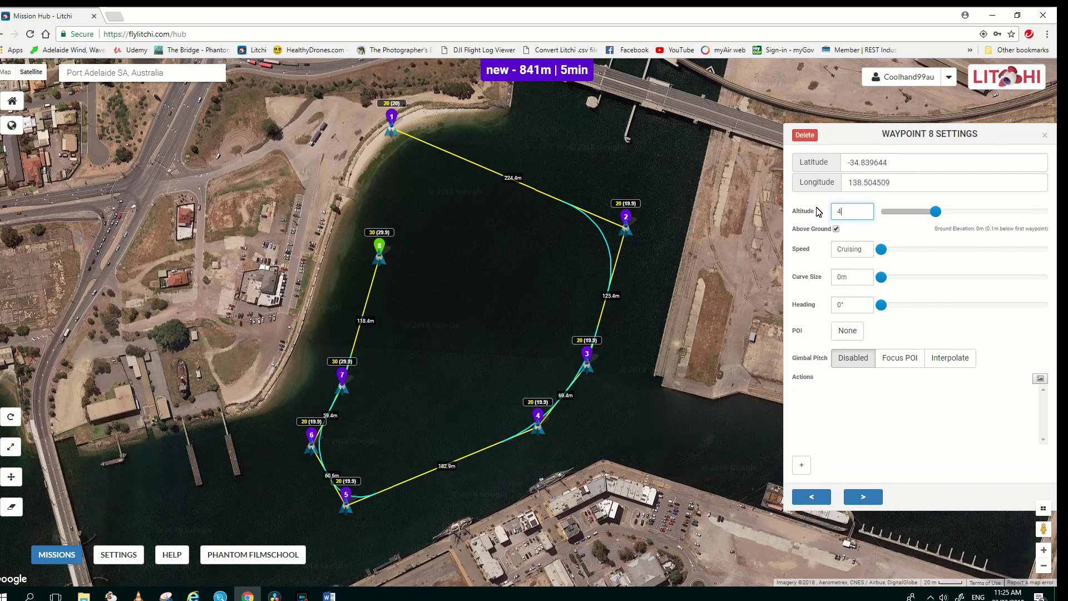
{"action": "type", "text": "0m"}
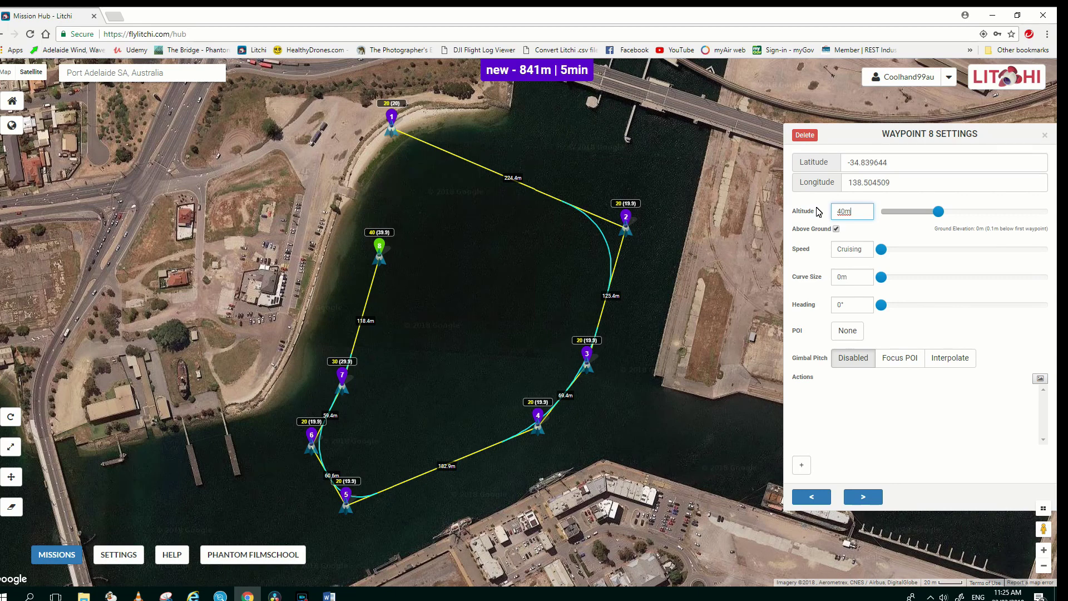
Add waypoint 9 beside waypoint 1 and lower its altitude from 40m to 10m
{"action": "left_click", "coordinate": [396, 152]}
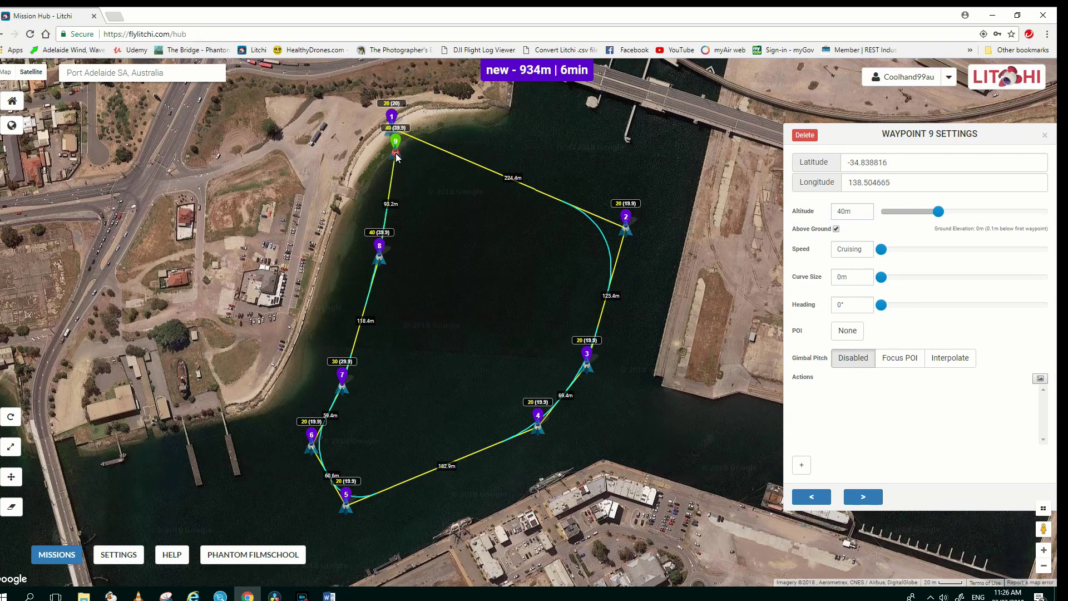
{"action": "double_click", "coordinate": [838, 212]}
{"action": "key", "text": "BackSpace"}
{"action": "type", "text": "10m"}
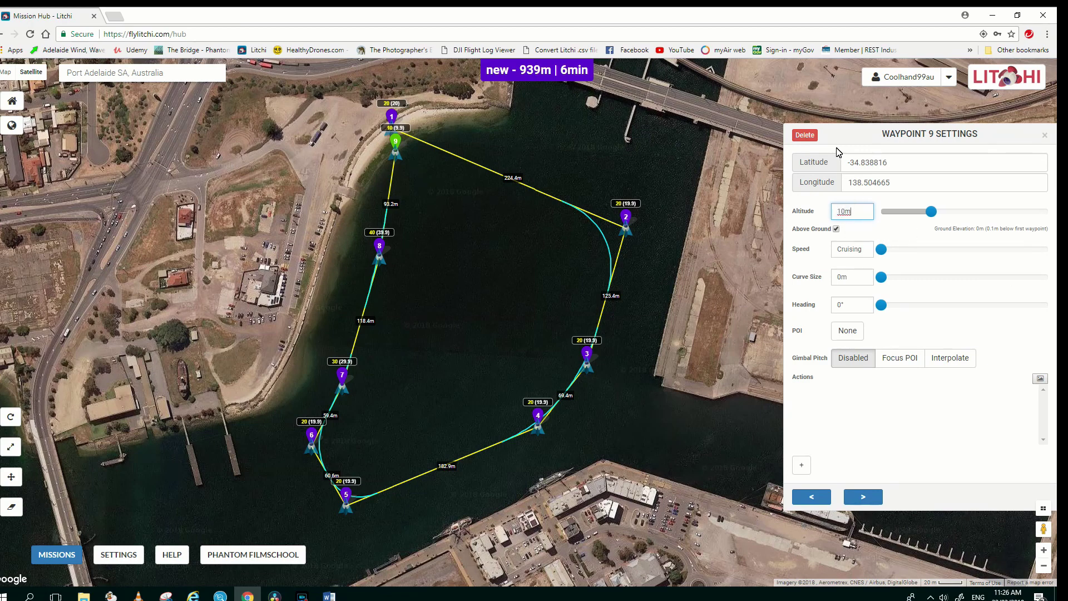
Save the nine-waypoint mission (939m, 6min) under the name 'Port Test 60'
{"action": "left_click", "coordinate": [1044, 135]}
{"action": "left_click", "coordinate": [75, 551]}
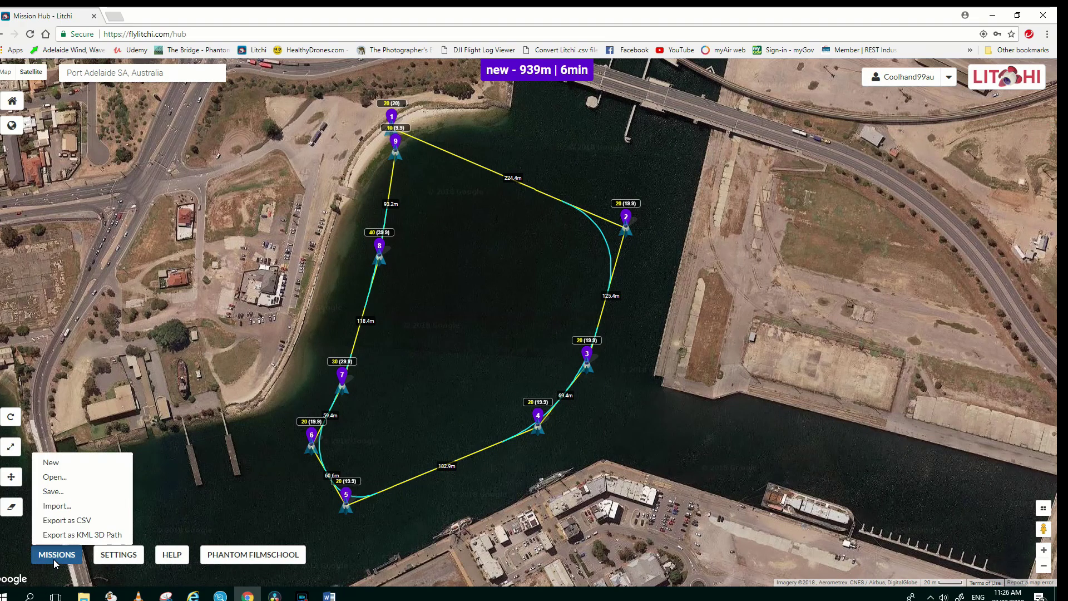
{"action": "left_click", "coordinate": [51, 491]}
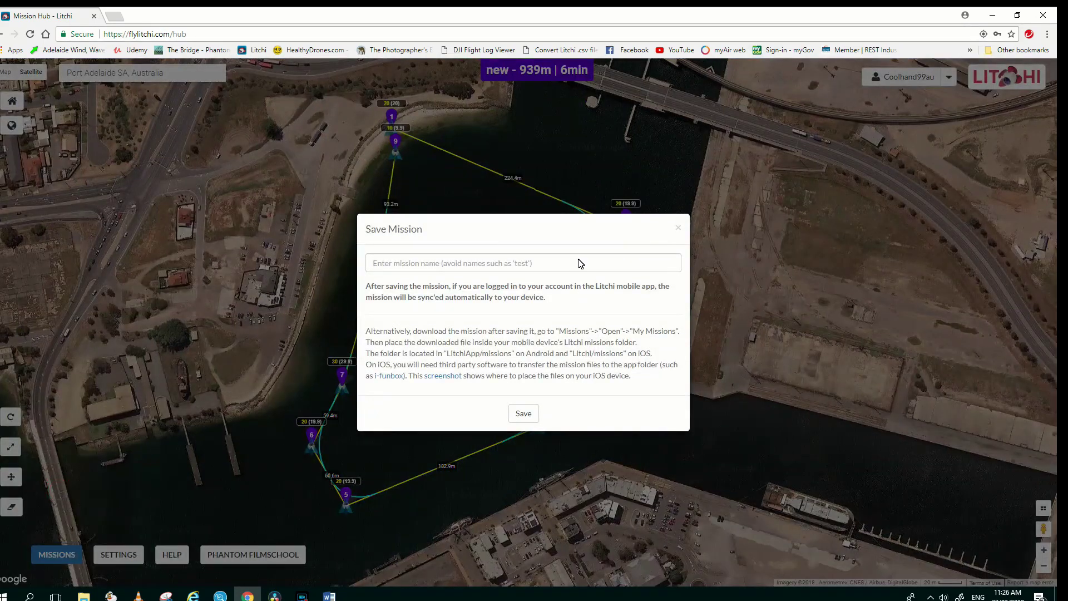
{"action": "left_click", "coordinate": [532, 269]}
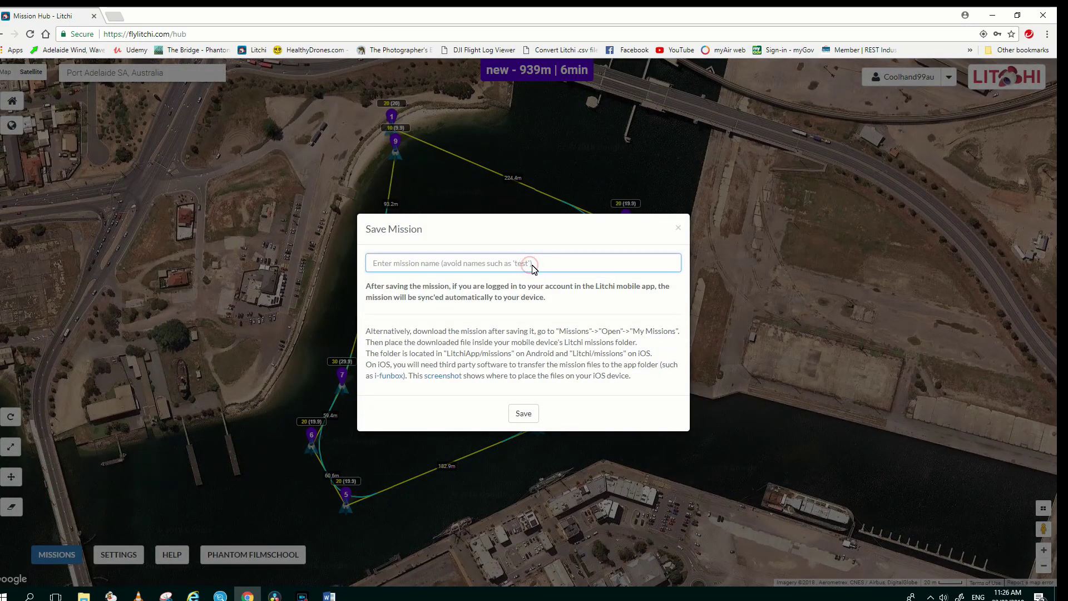
{"action": "type", "text": "Port Test 60"}
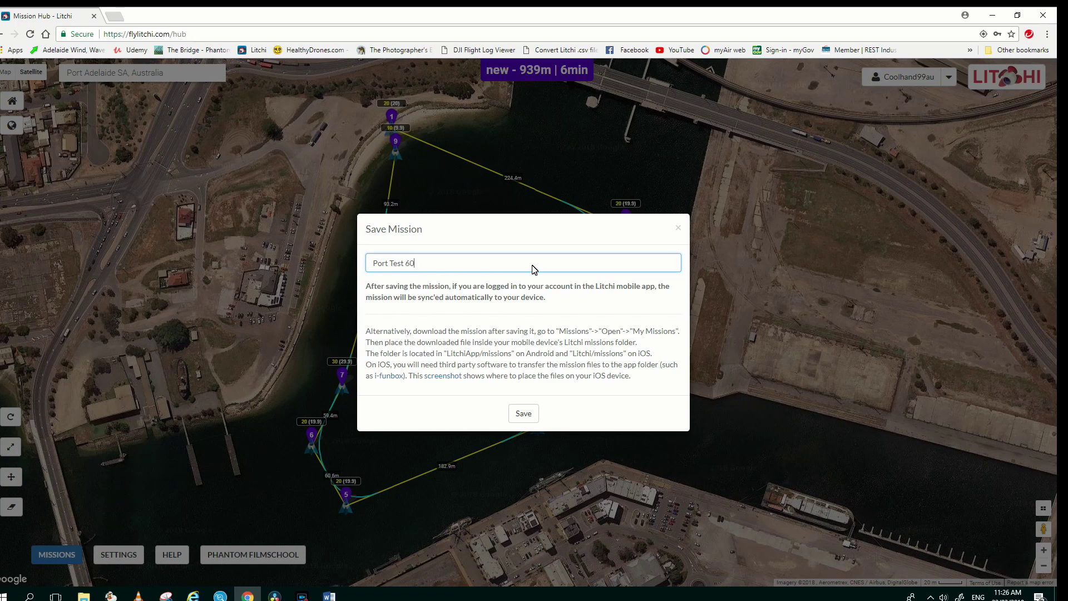
{"action": "left_click", "coordinate": [520, 411]}
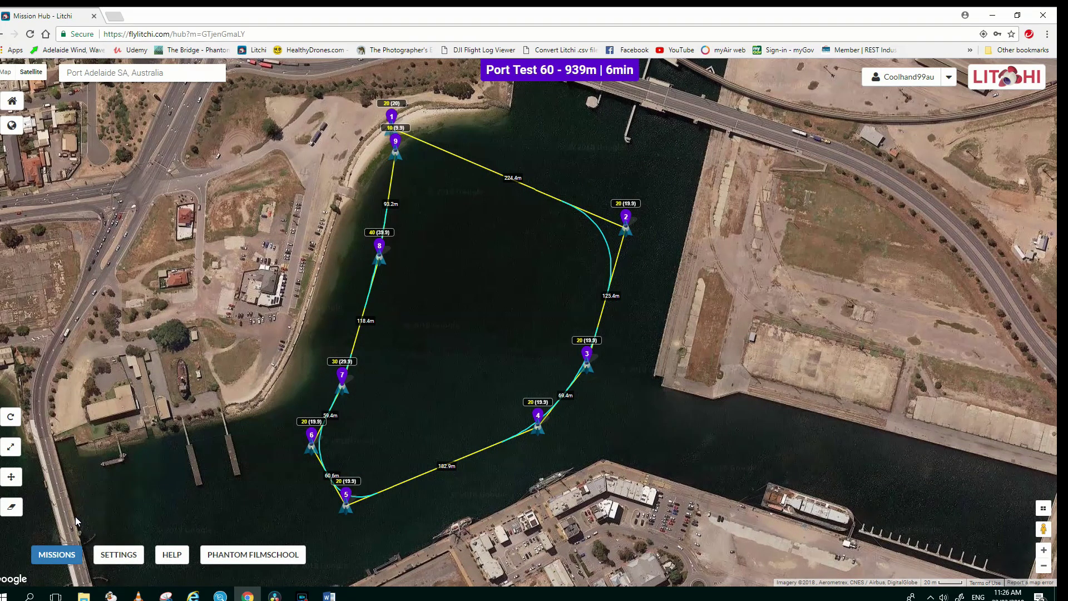
Export the mission as a KML 3D path and open Port Test 60_3Dpath.kml in Google Earth
{"action": "left_click", "coordinate": [56, 556]}
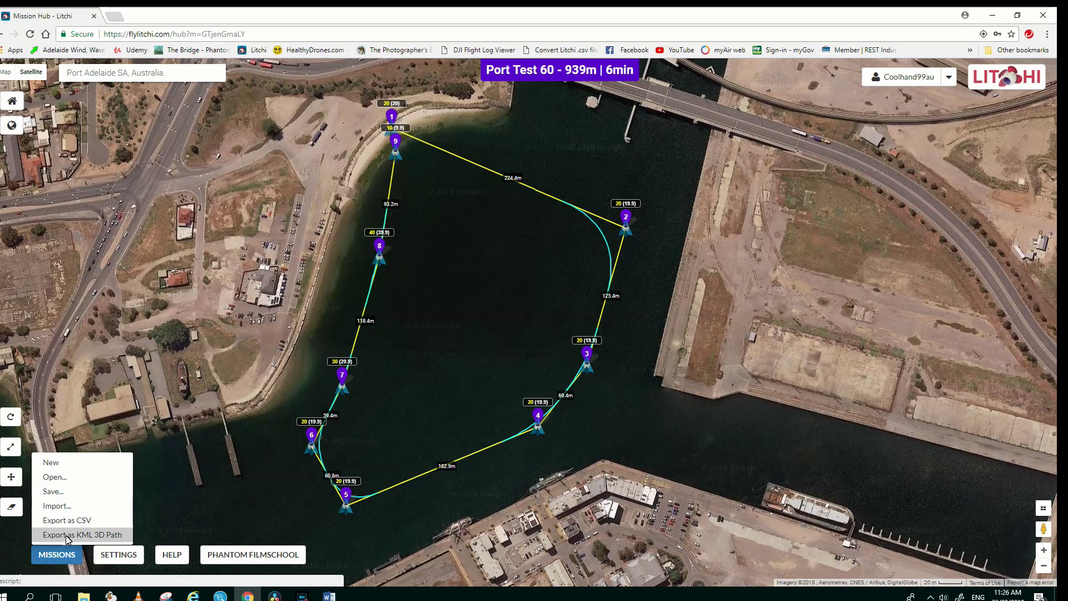
{"action": "left_click", "coordinate": [66, 535]}
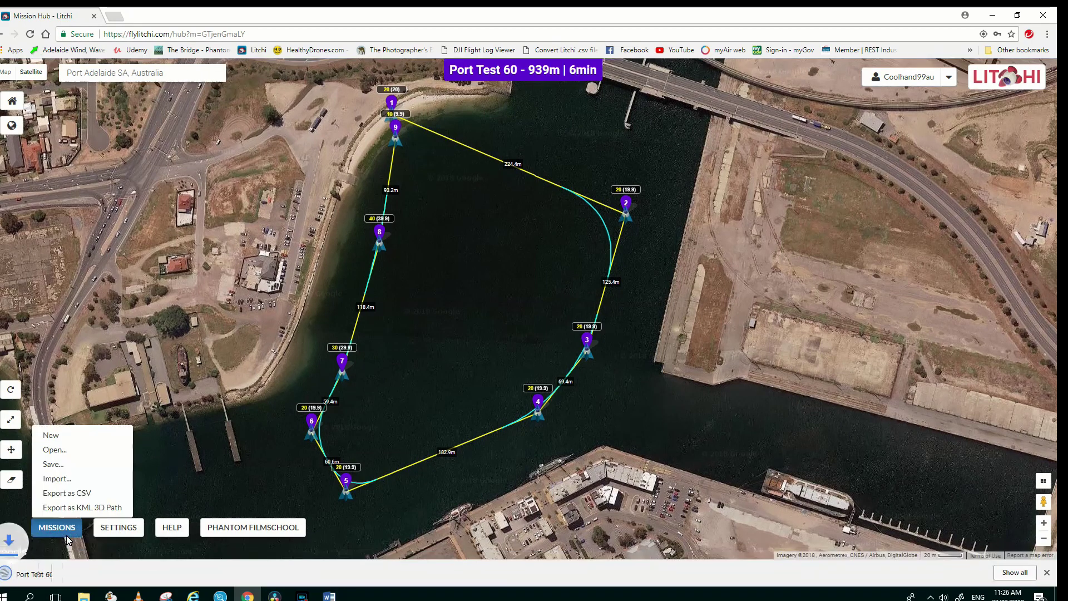
{"action": "left_click", "coordinate": [35, 574]}
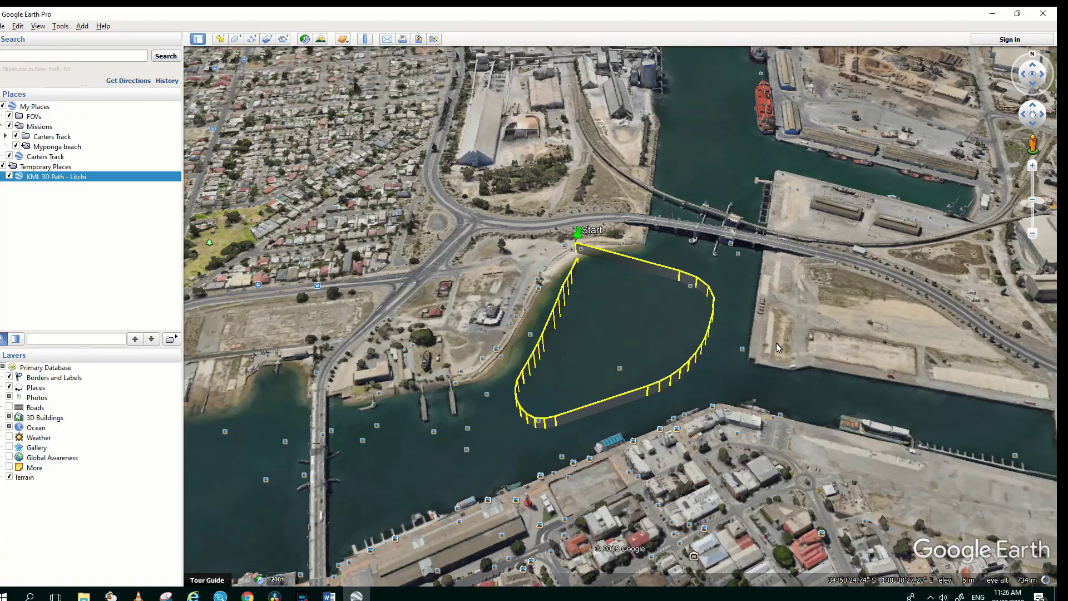
Tilt, zoom and pan Google Earth to inspect the yellow 3D flight path over Port Adelaide
{"action": "left_click_drag", "start_coordinate": [776, 343], "coordinate": [645, 430]}
{"action": "left_click_drag", "start_coordinate": [763, 350], "coordinate": [595, 398]}
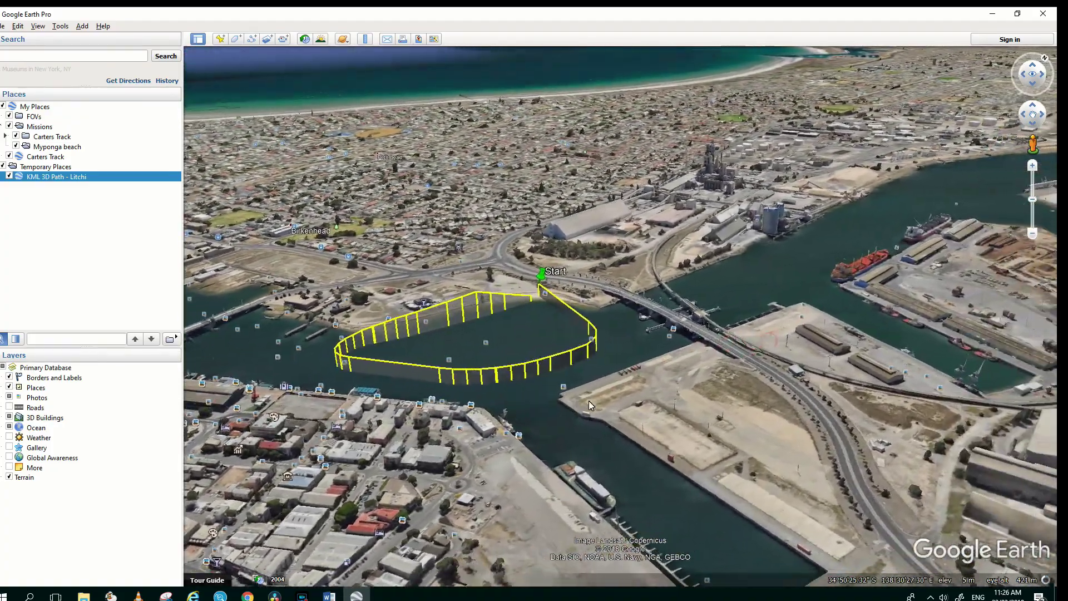
{"action": "scroll", "coordinate": [631, 377], "scroll_direction": "up", "scroll_amount": 2}
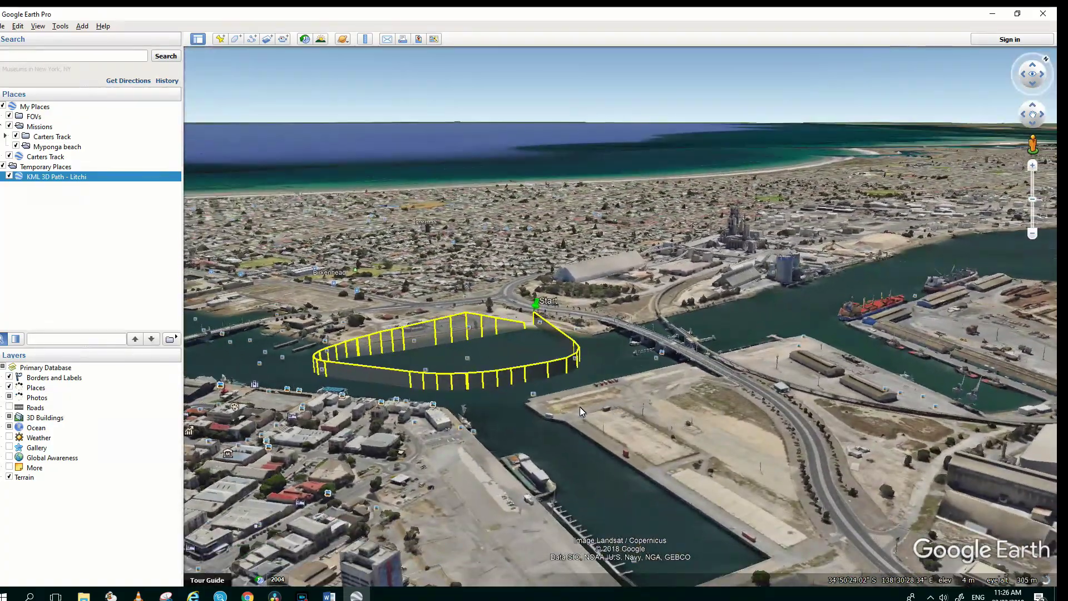
{"action": "scroll", "coordinate": [591, 440], "scroll_direction": "up", "scroll_amount": 2}
{"action": "left_click_drag", "start_coordinate": [596, 525], "coordinate": [630, 519]}
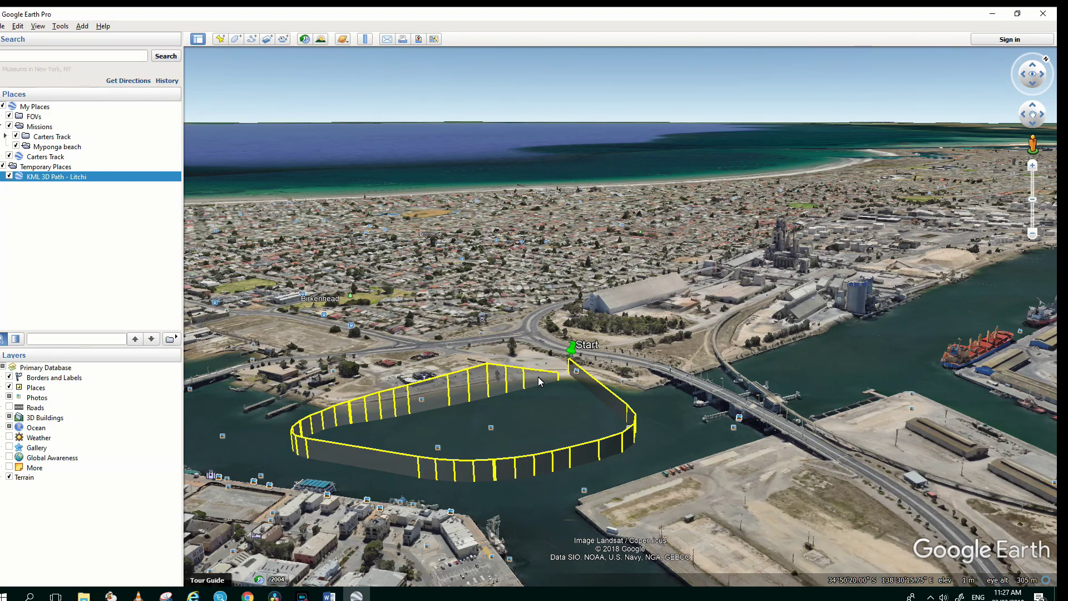
{"action": "left_click_drag", "start_coordinate": [499, 428], "coordinate": [549, 420]}
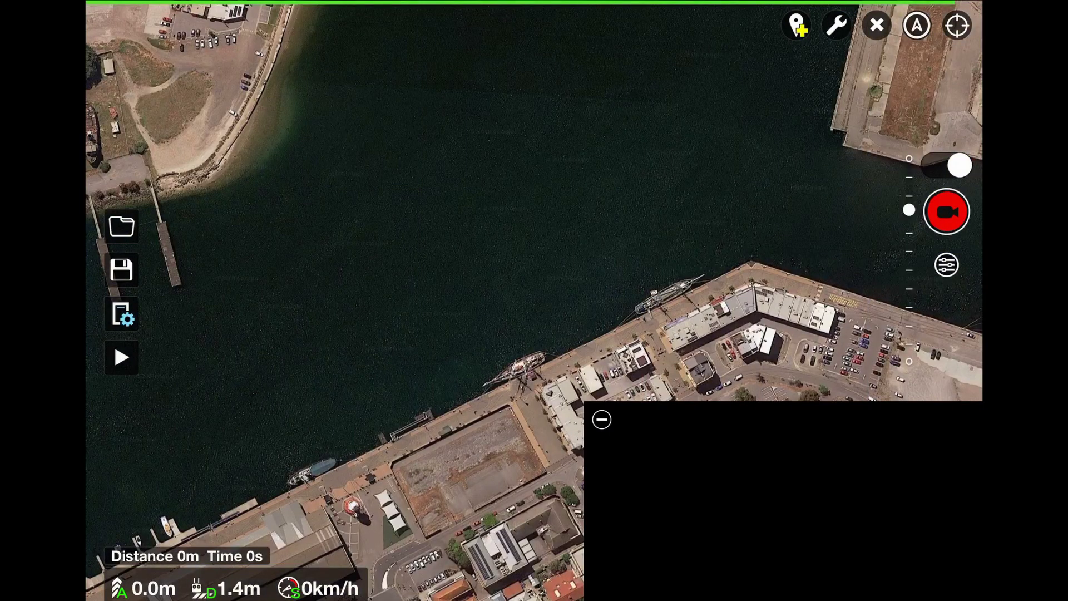
Load the Port Test 60 mission (nine waypoints, 974m) in the Litchi app and view its Mission Settings
{"action": "left_click", "coordinate": [121, 226]}
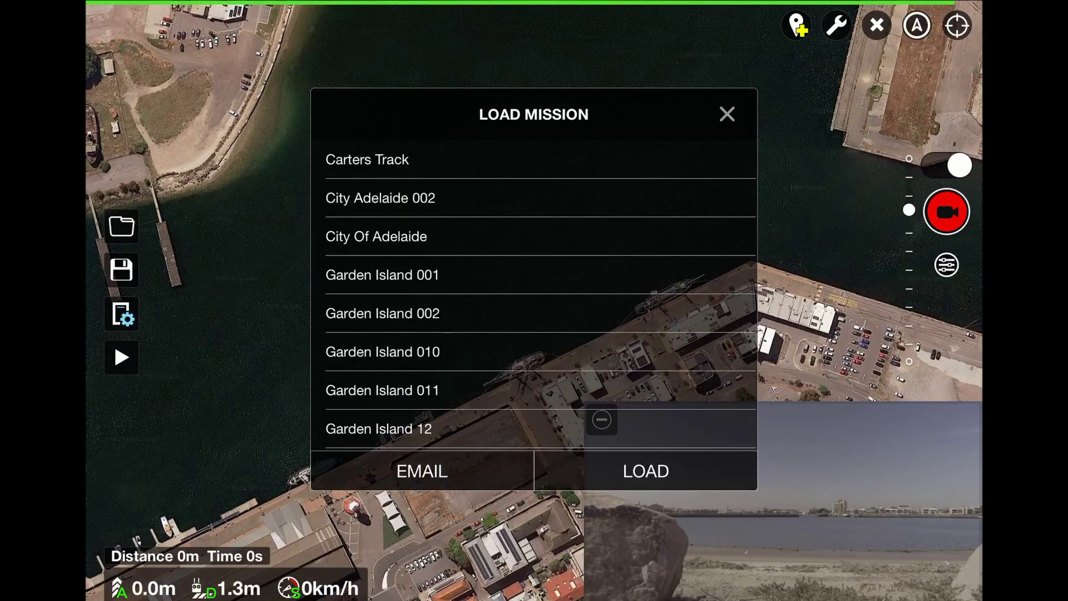
{"action": "scroll", "coordinate": [534, 295], "scroll_direction": "down", "scroll_amount": 15}
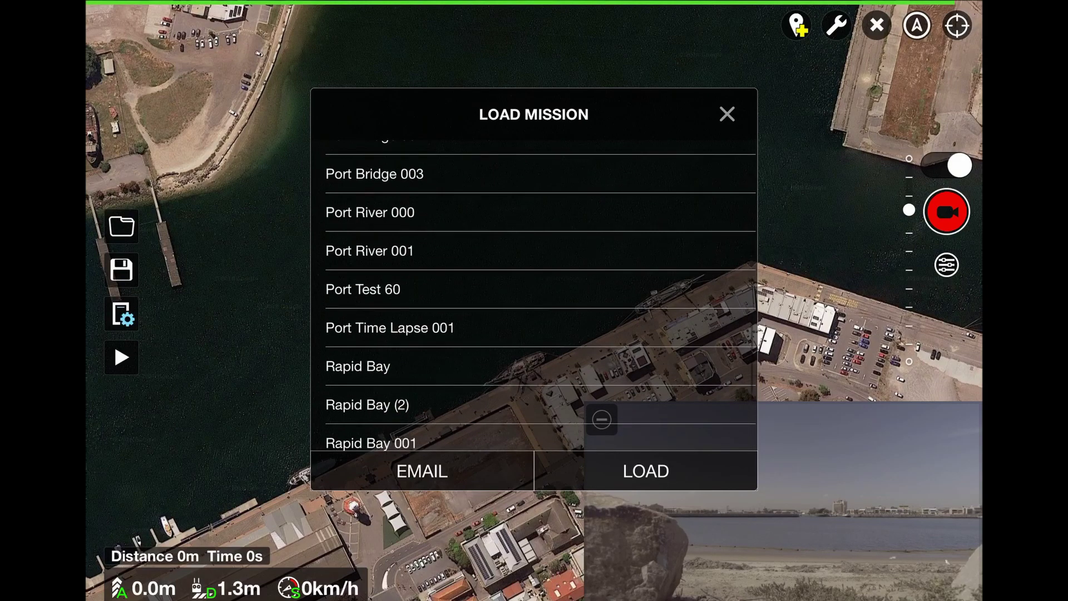
{"action": "scroll", "coordinate": [534, 295], "scroll_direction": "up", "scroll_amount": 2}
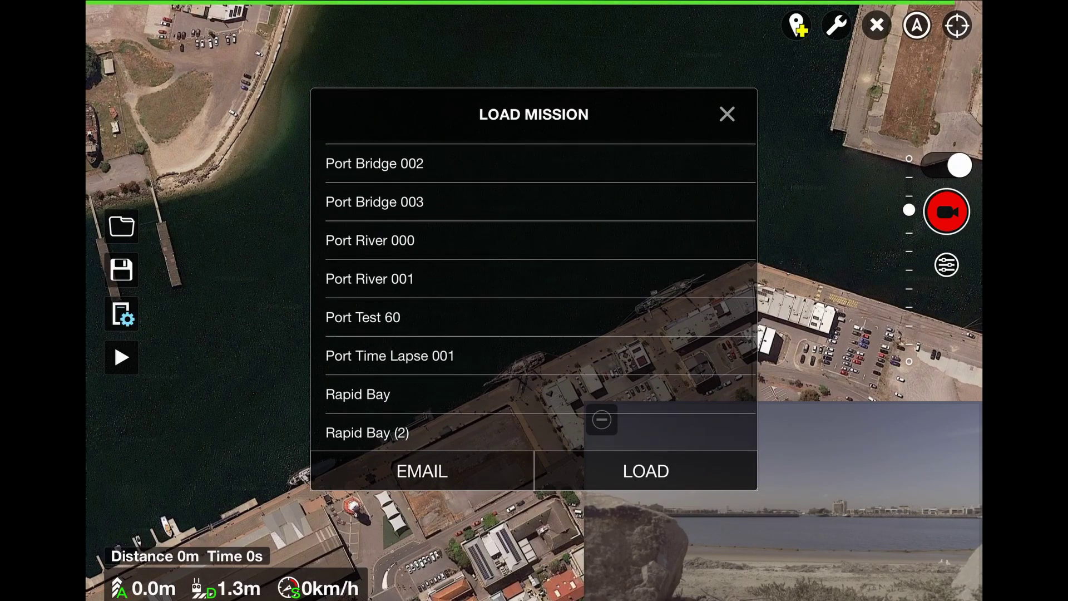
{"action": "left_click", "coordinate": [362, 318]}
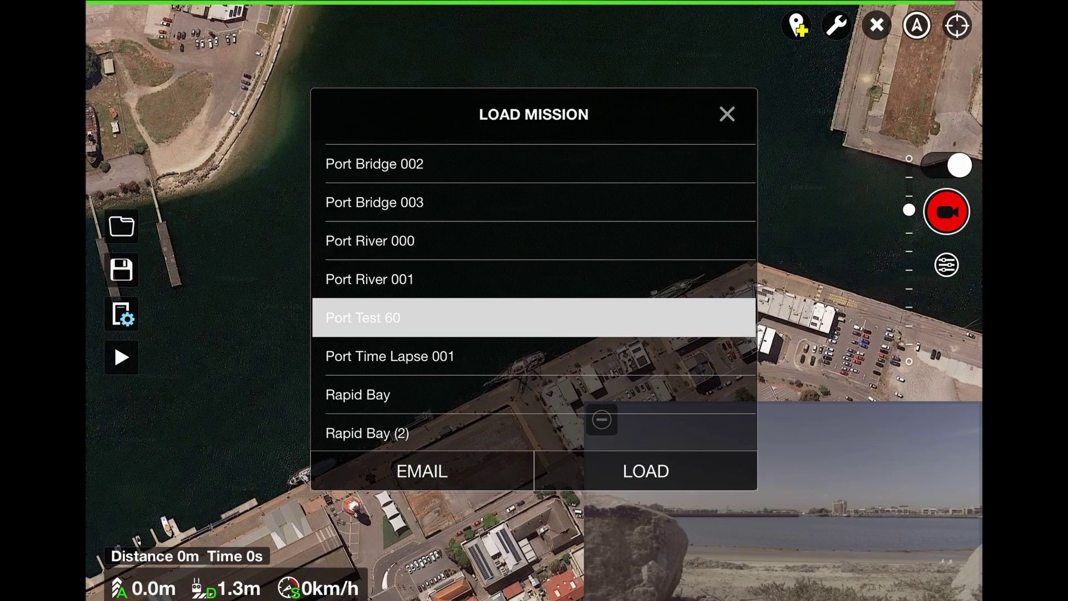
{"action": "left_click", "coordinate": [646, 471]}
{"action": "left_click", "coordinate": [121, 313]}
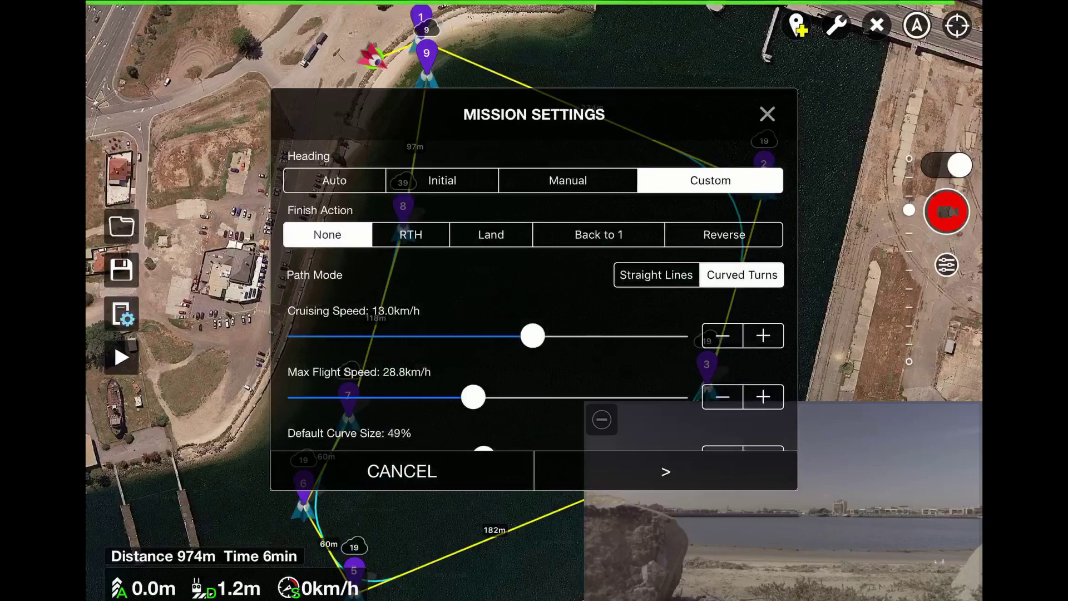
Set Manual heading, 15.1 km/h cruising speed and 45.4 km/h max flight speed
{"action": "left_click", "coordinate": [568, 180]}
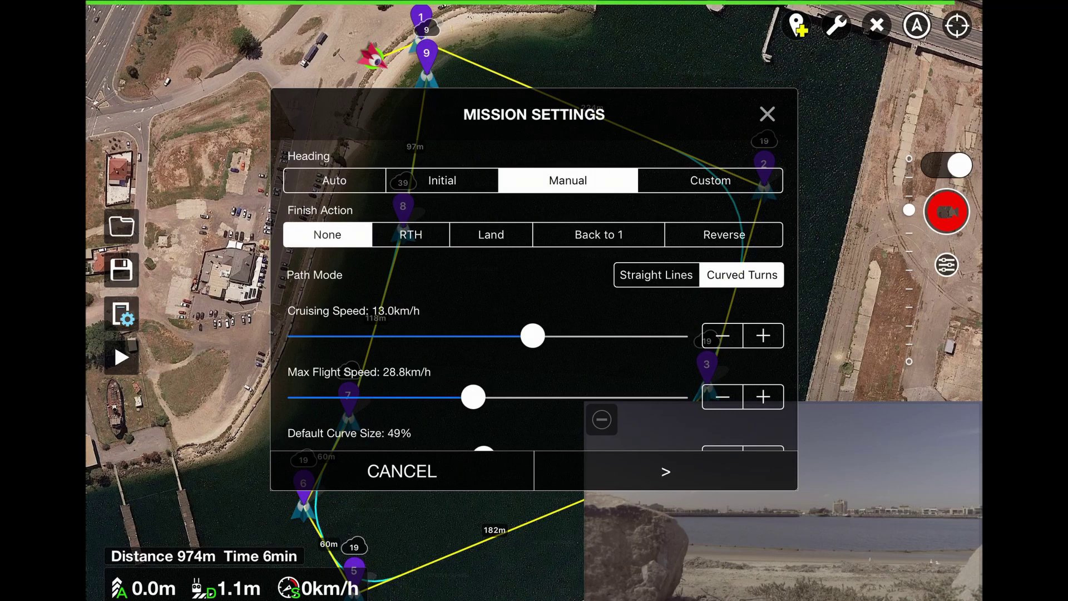
{"action": "left_click_drag", "start_coordinate": [532, 336], "coordinate": [540, 336]}
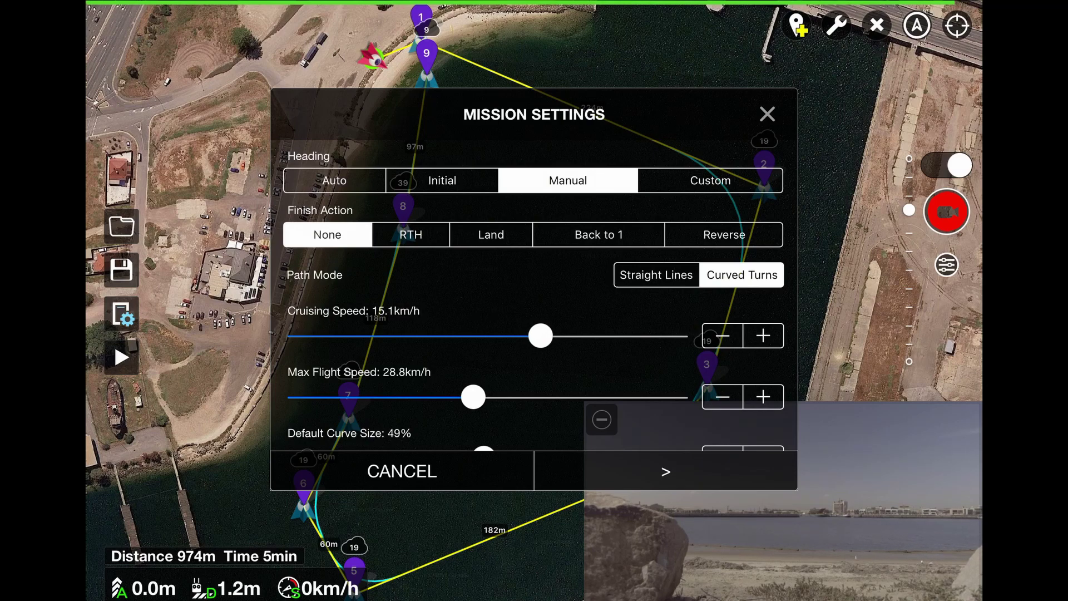
{"action": "left_click_drag", "start_coordinate": [473, 397], "coordinate": [607, 397]}
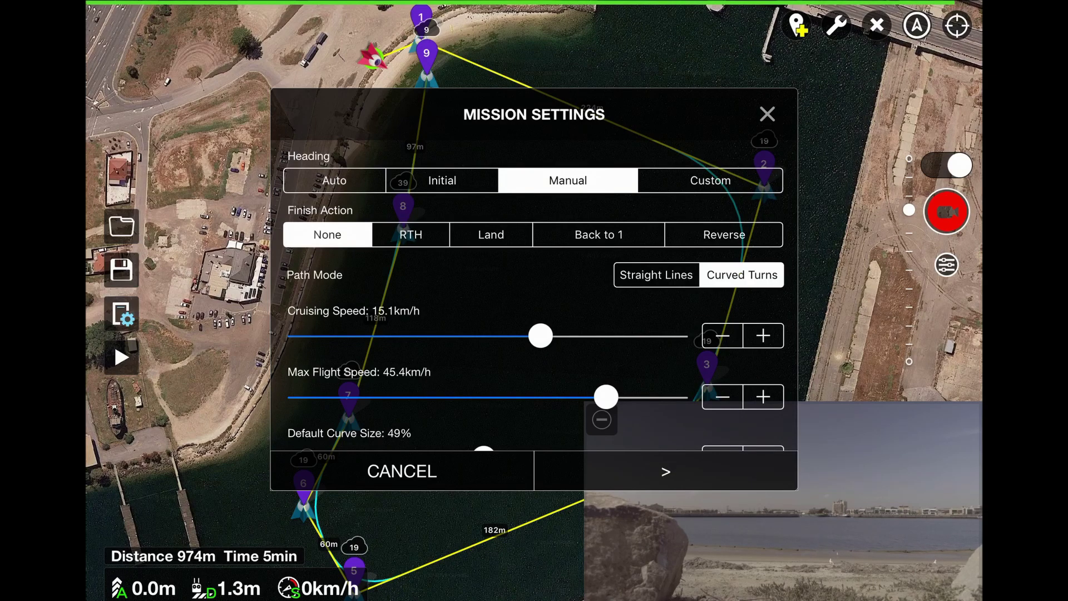
{"action": "scroll", "coordinate": [534, 289], "scroll_direction": "down", "scroll_amount": 3}
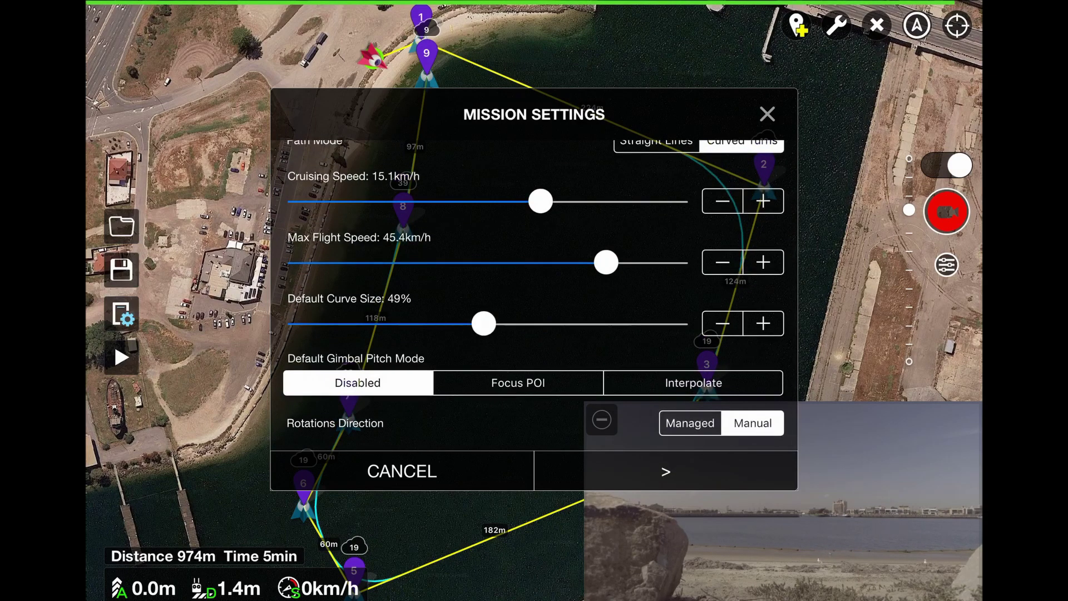